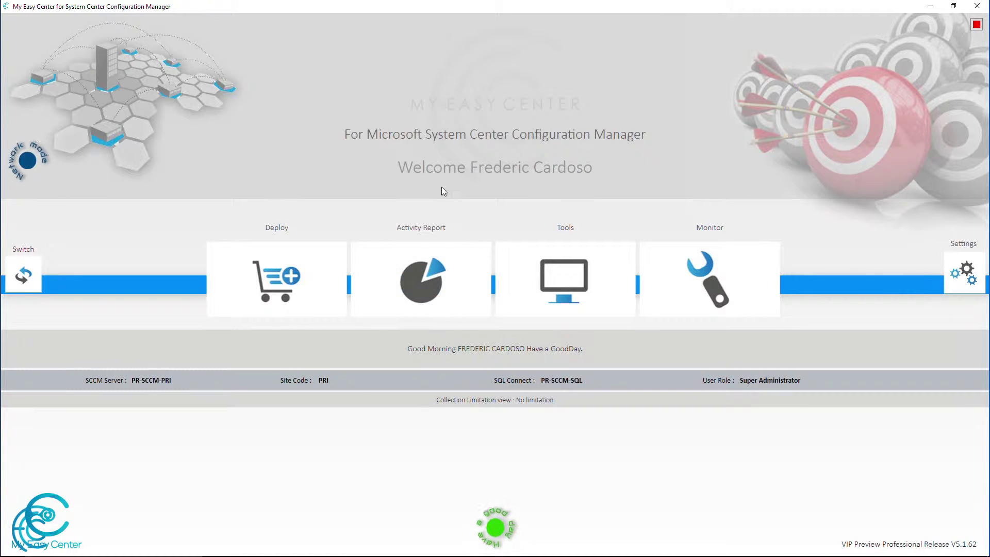
Step: Open the Inventory Hardware Device by Device report from the Activity Report module
{"action": "left_click", "coordinate": [444, 277]}
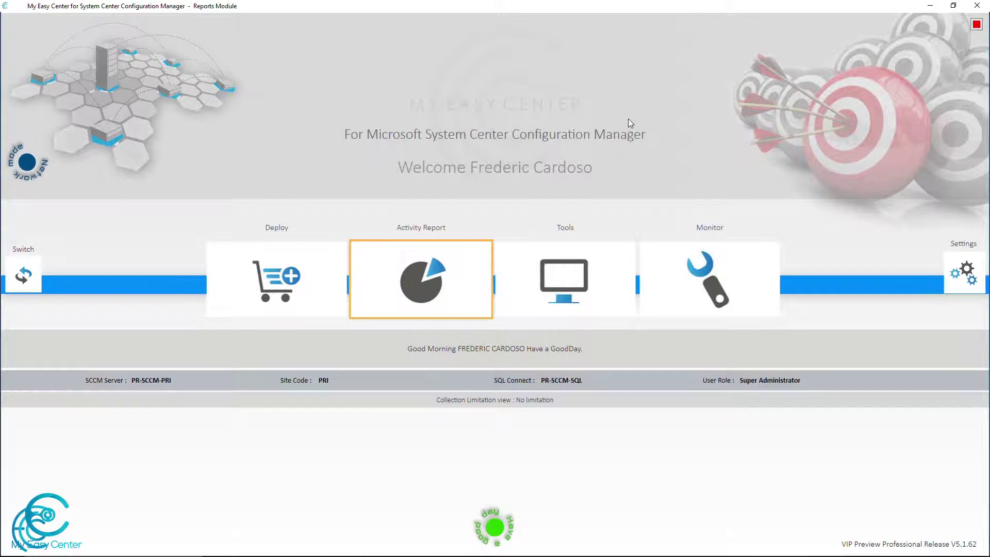
{"action": "mouse_move", "coordinate": [60, 74]}
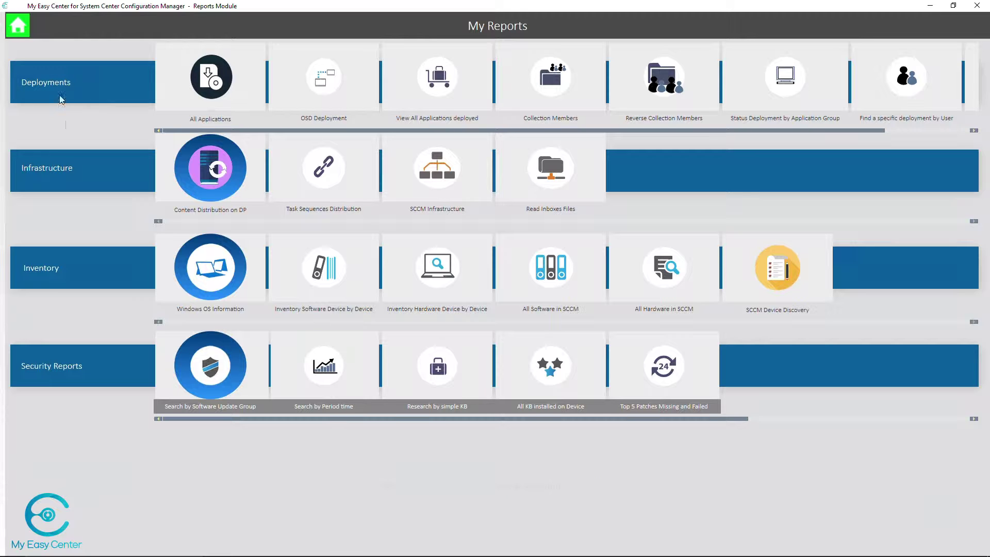
{"action": "mouse_move", "coordinate": [64, 276]}
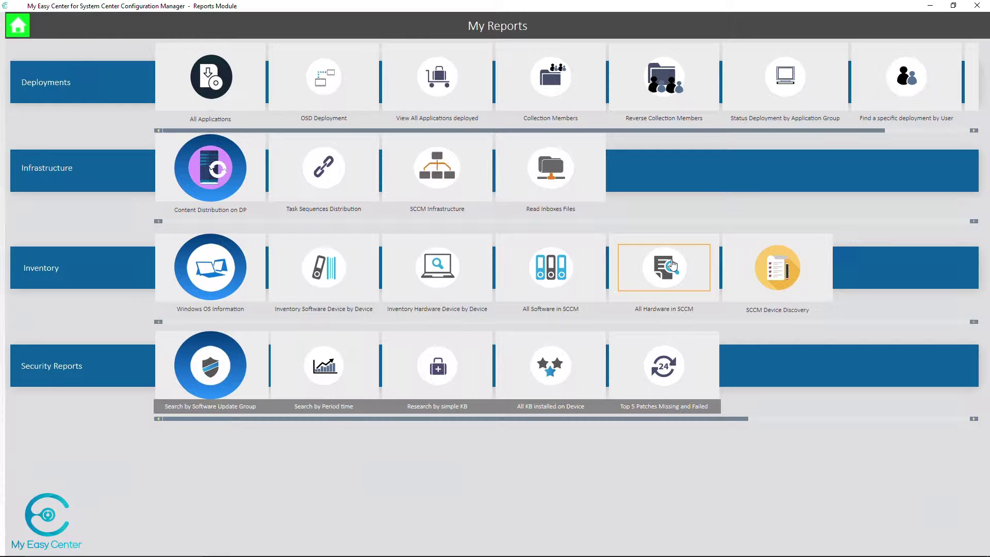
{"action": "left_click", "coordinate": [438, 269]}
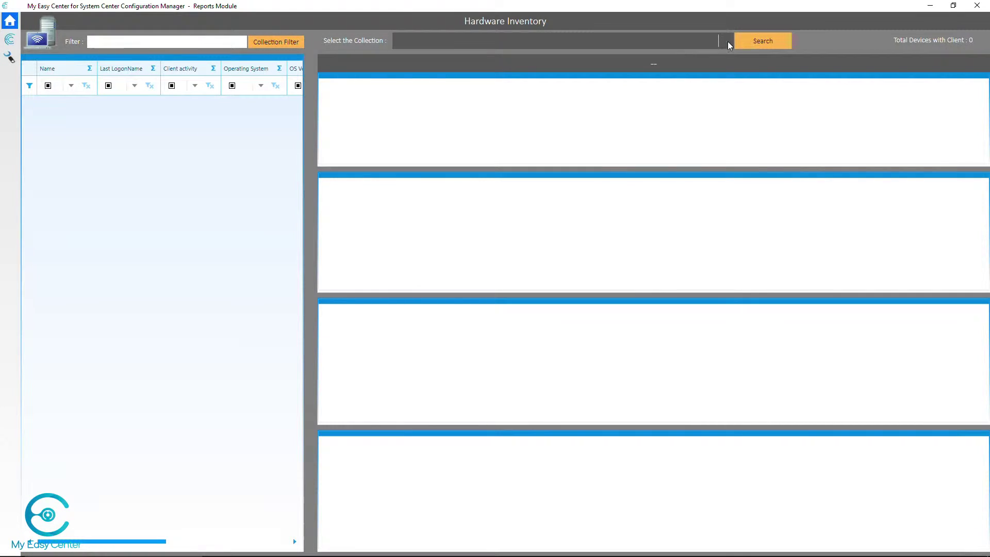
Step: Load the devices of the All Systems collection (ID SMS00001) into the hardware inventory
{"action": "left_click", "coordinate": [727, 41]}
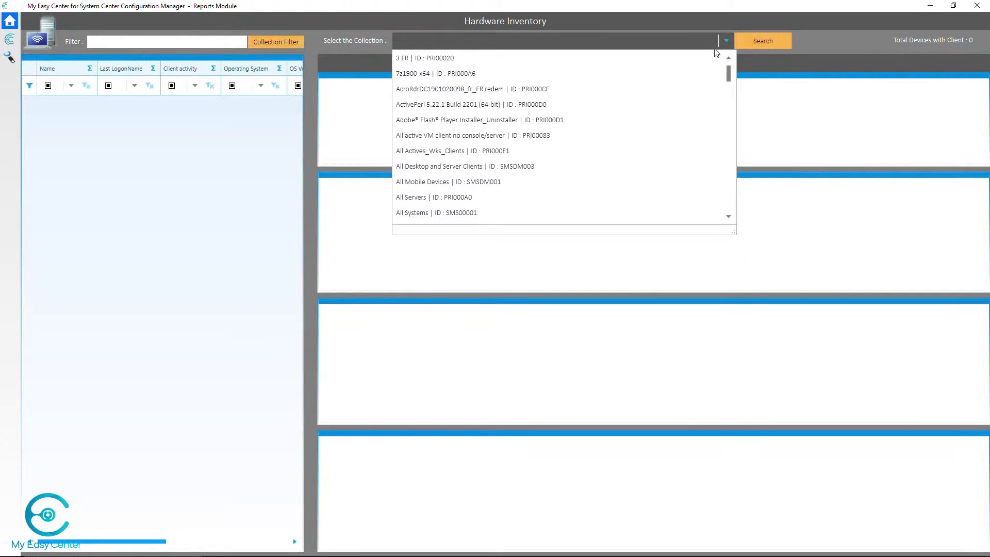
{"action": "left_click", "coordinate": [441, 213]}
{"action": "left_click", "coordinate": [768, 41]}
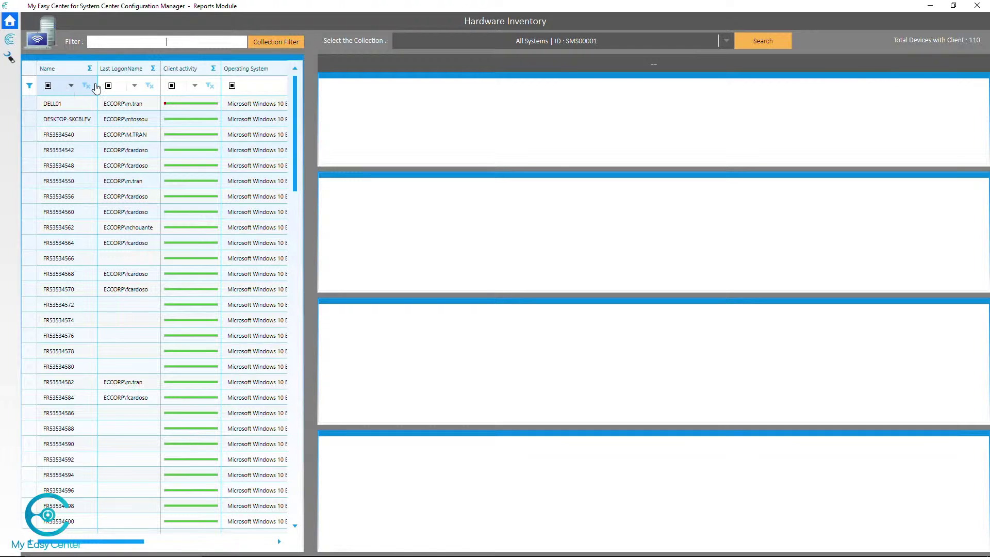
Step: Widen the Name column, filter device names by "lap", and examine the hardware details of PR-LAPTOPDEMO
{"action": "left_click_drag", "start_coordinate": [102, 85], "coordinate": [134, 85]}
{"action": "left_click", "coordinate": [80, 87]}
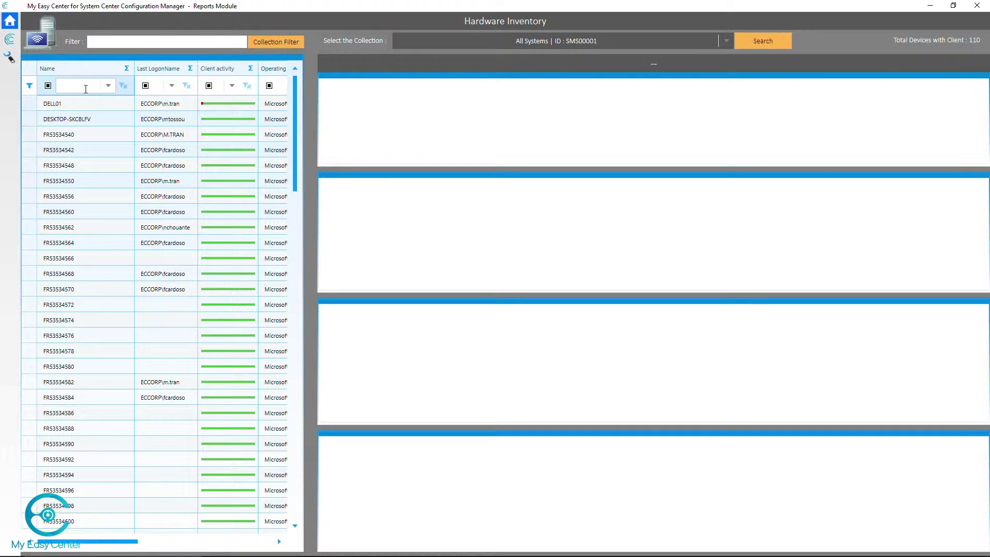
{"action": "type", "text": "lap"}
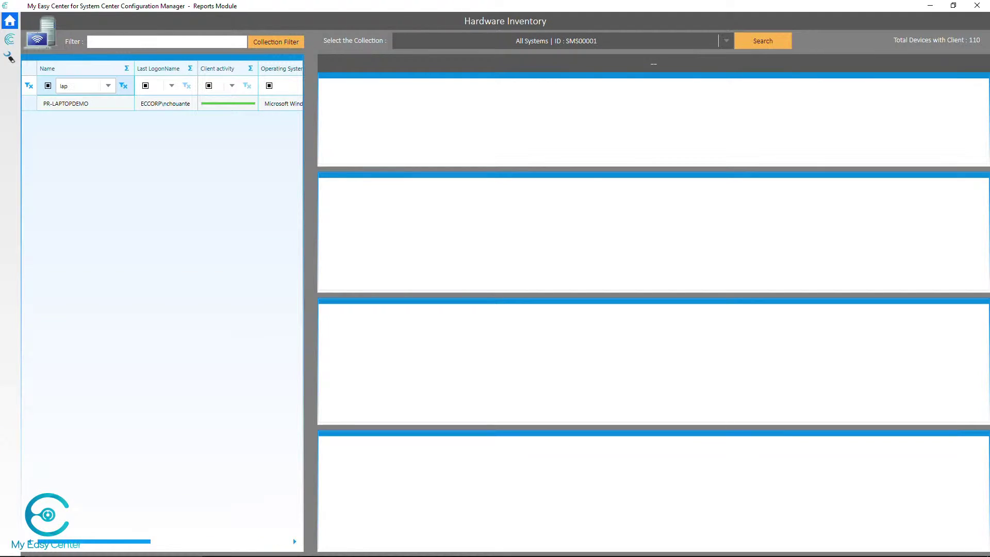
{"action": "left_click", "coordinate": [32, 105]}
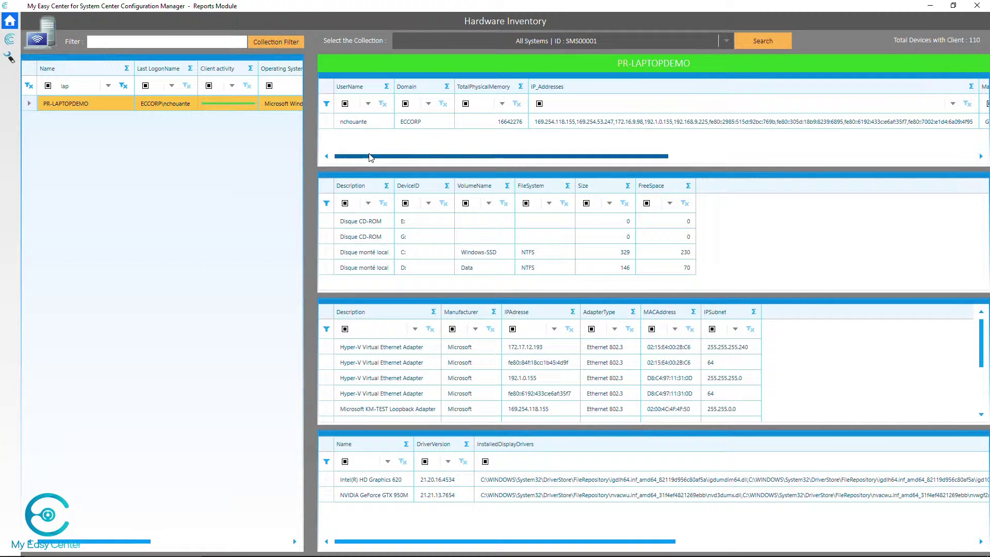
{"action": "left_click_drag", "start_coordinate": [369, 158], "coordinate": [336, 156]}
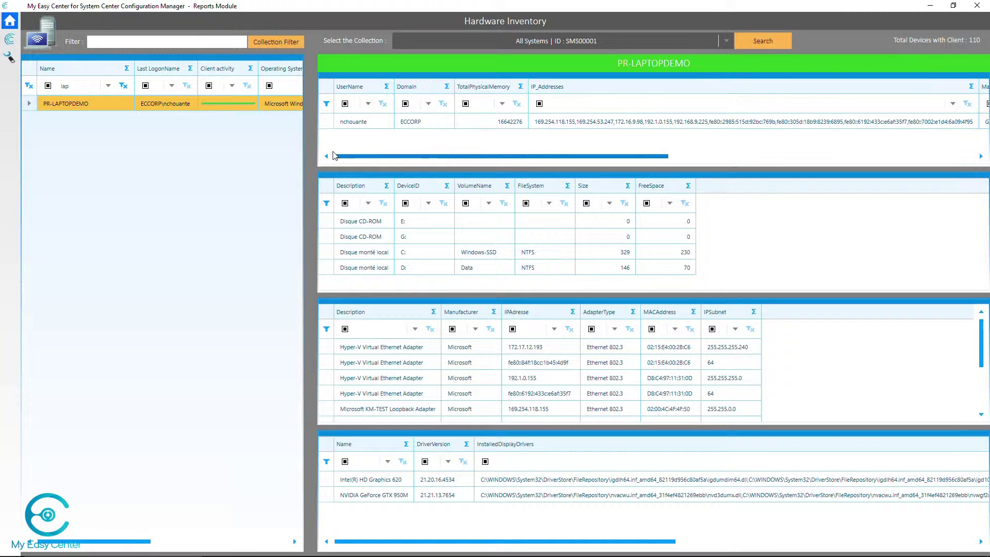
{"action": "left_click_drag", "start_coordinate": [342, 156], "coordinate": [736, 148]}
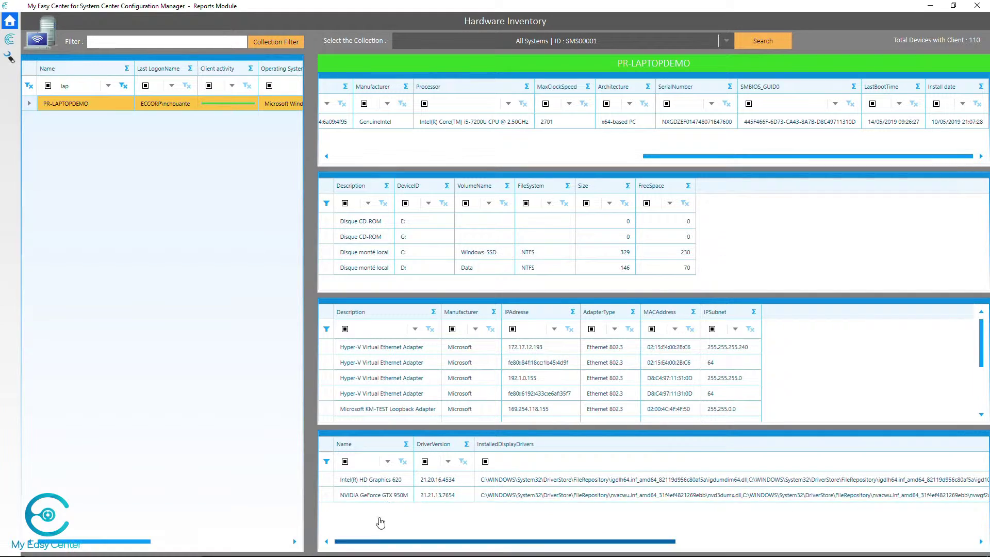
{"action": "mouse_move", "coordinate": [354, 540]}
{"action": "left_mouse_down"}
{"action": "mouse_move", "coordinate": [397, 541]}
{"action": "mouse_move", "coordinate": [352, 541]}
{"action": "left_mouse_up"}
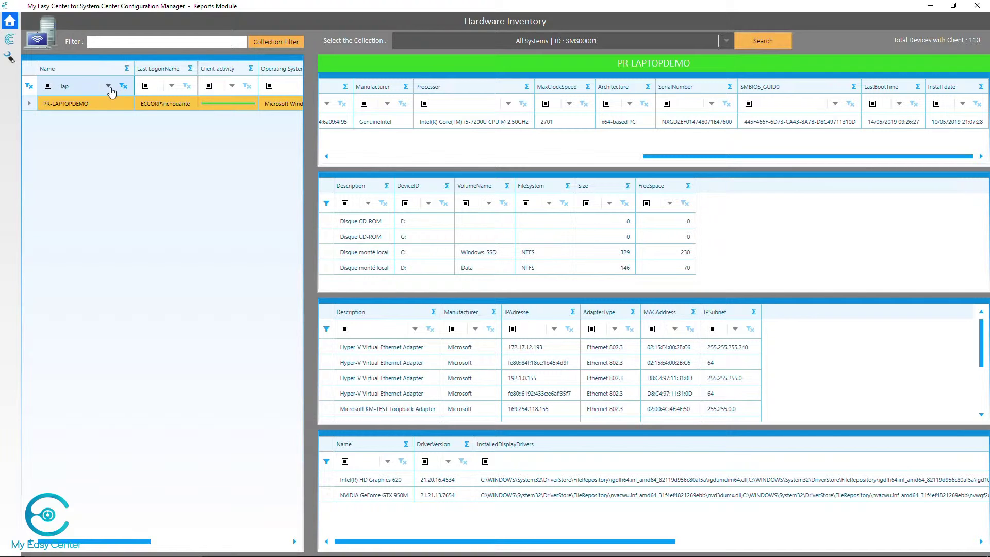
Step: Clear the device name filter and view the hardware details of DESKTOP-SKCBLFV and FR53534540
{"action": "left_click", "coordinate": [126, 86]}
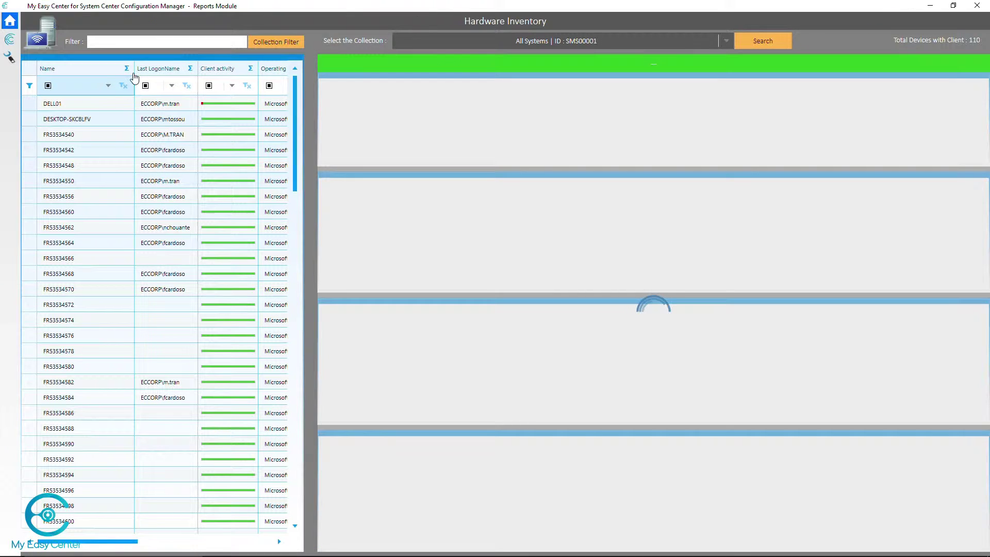
{"action": "left_click", "coordinate": [31, 121]}
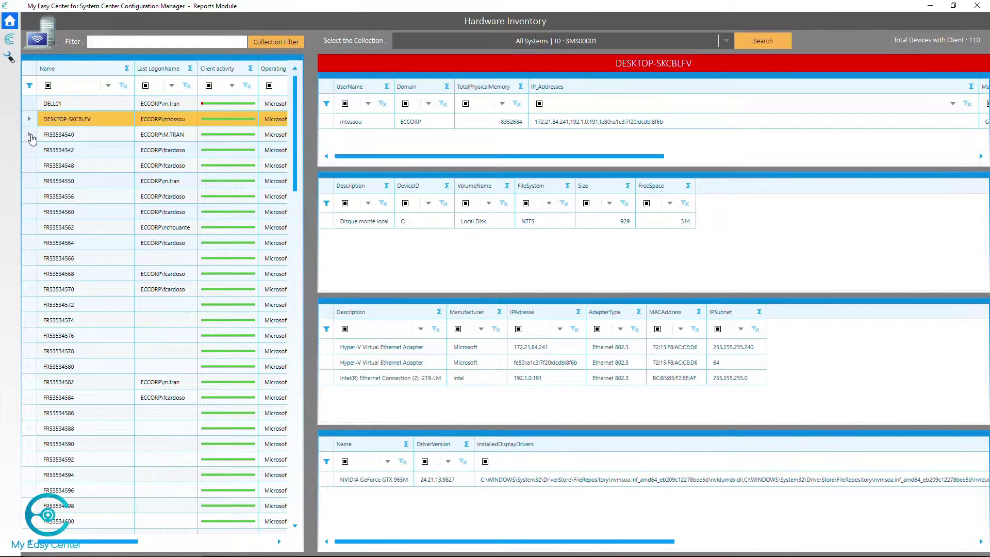
{"action": "left_click", "coordinate": [32, 135]}
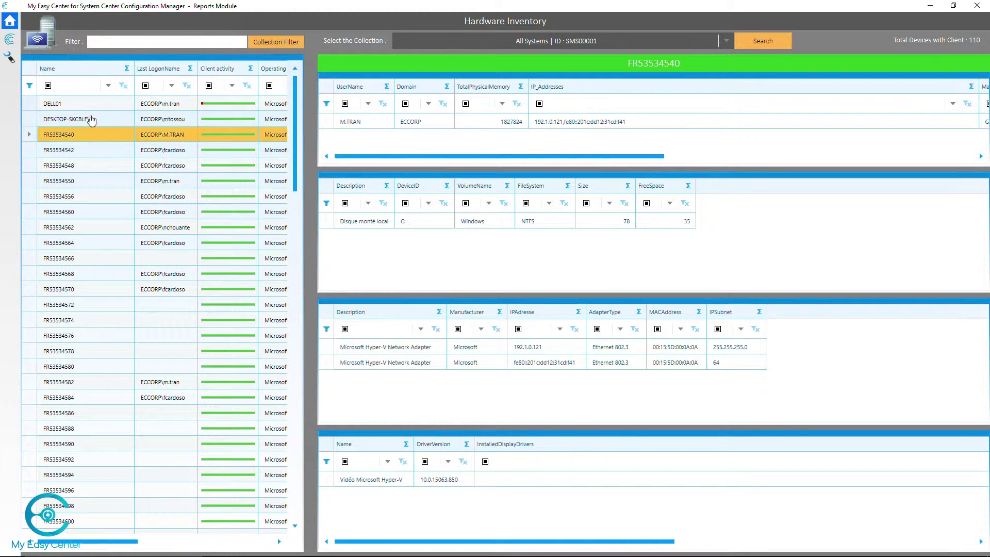
Step: Open the All Hardware in SCCM report, run it for the All Systems collection, and view the result
{"action": "left_click", "coordinate": [9, 24]}
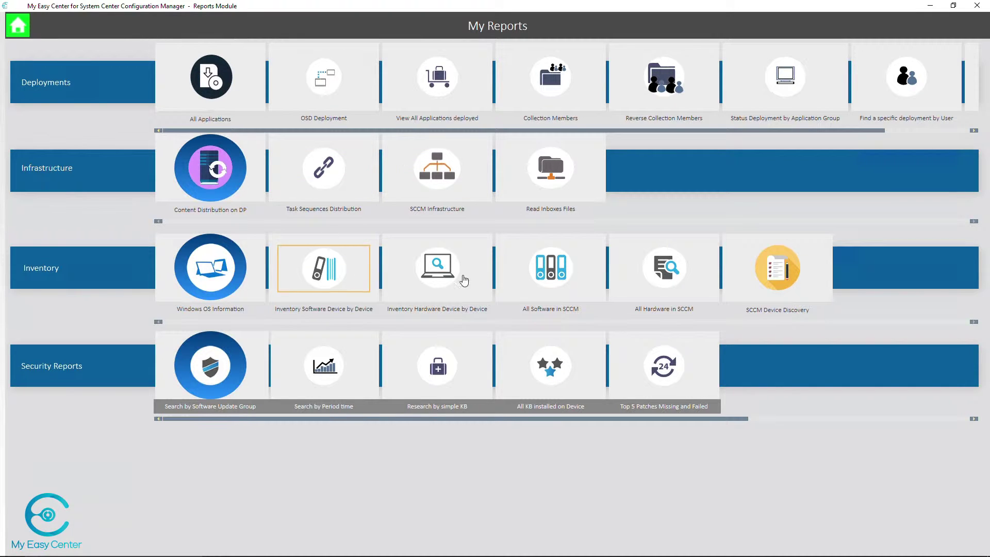
{"action": "left_click", "coordinate": [665, 267]}
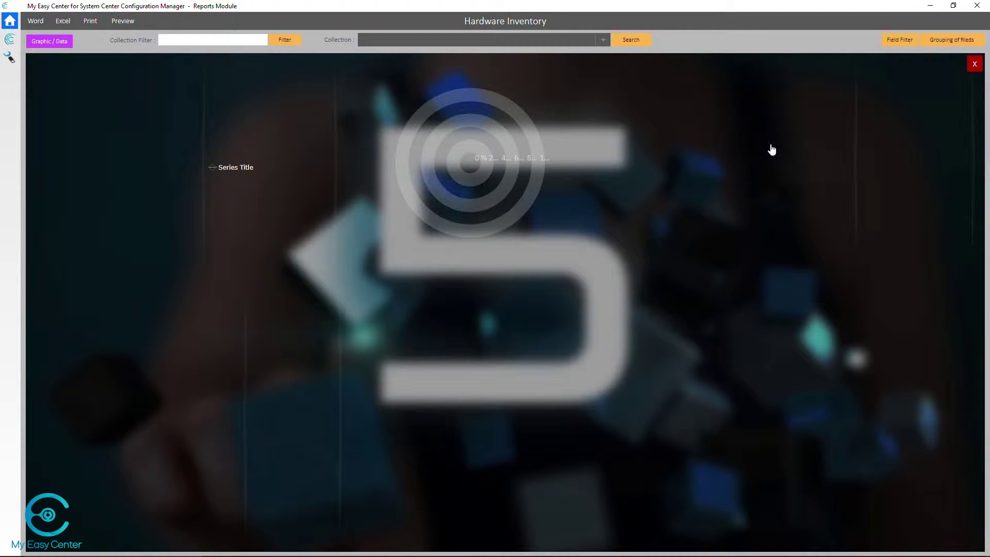
{"action": "left_click", "coordinate": [603, 41]}
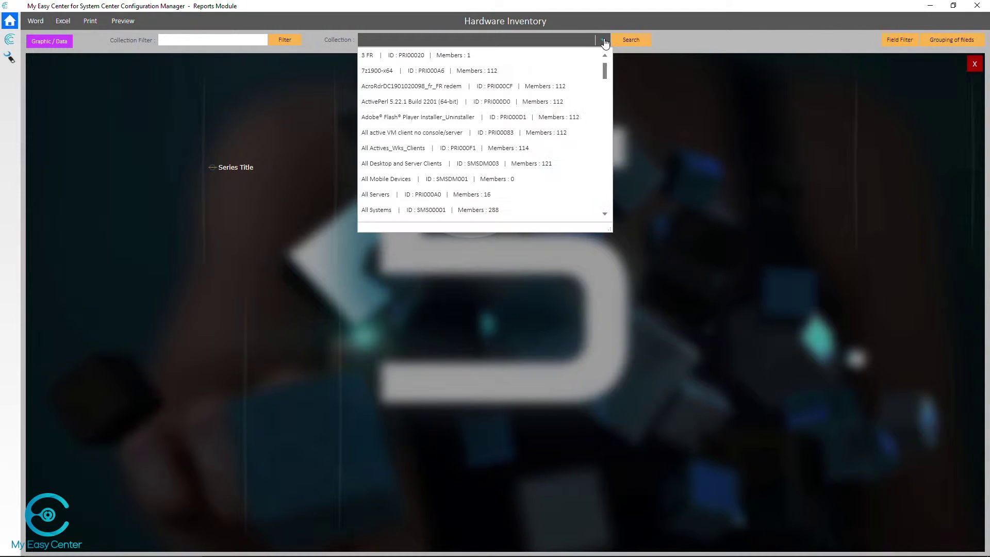
{"action": "left_click", "coordinate": [398, 209]}
{"action": "left_click", "coordinate": [633, 42]}
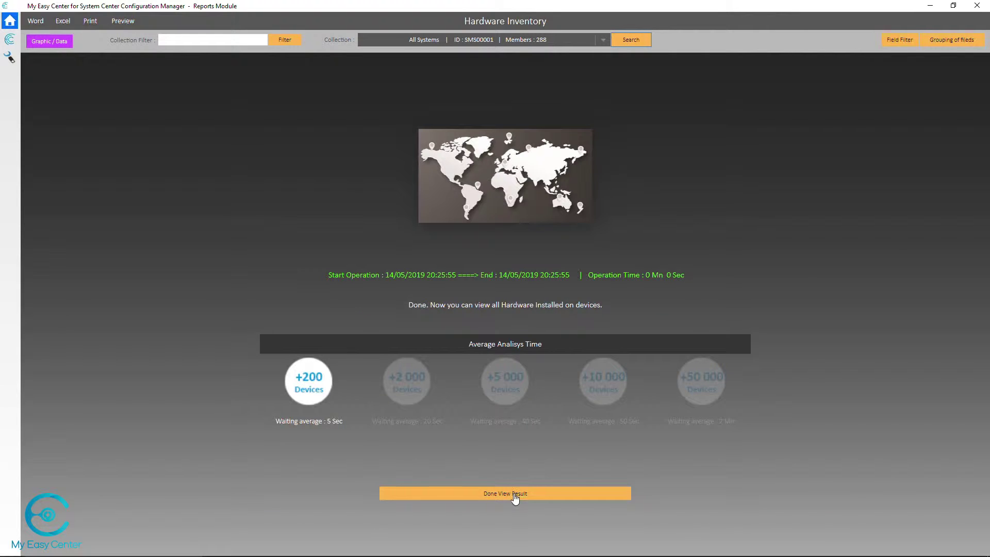
{"action": "left_click", "coordinate": [513, 499]}
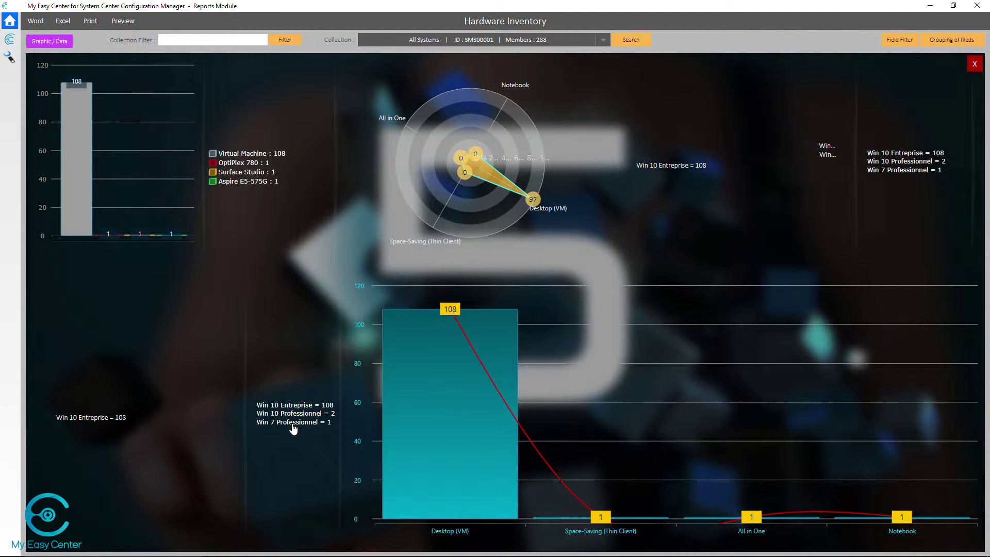
Step: Switch from the charts to the data table, expand FR-PARIS and Win 10 Entreprise, and select device DELL01
{"action": "mouse_move", "coordinate": [486, 182]}
{"action": "left_click", "coordinate": [423, 388]}
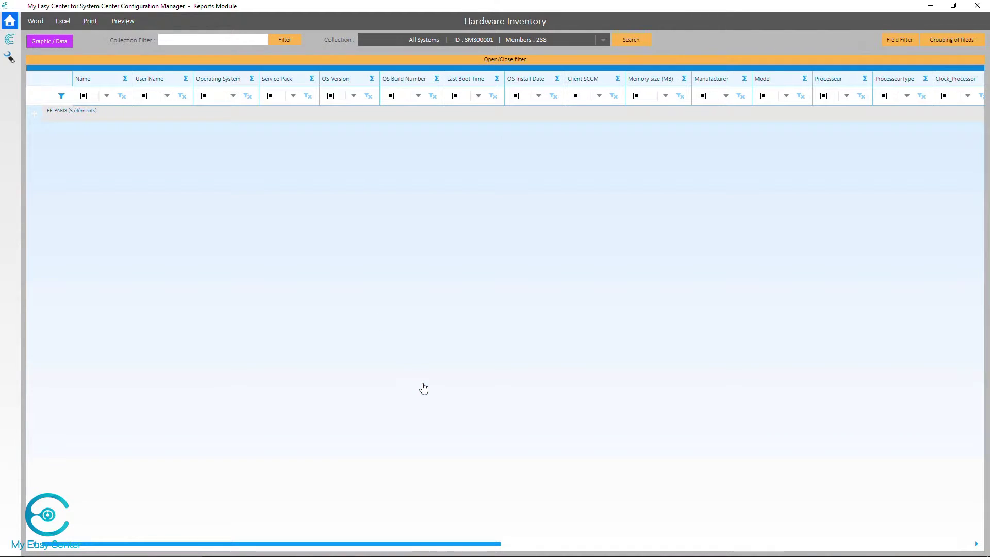
{"action": "left_click", "coordinate": [34, 114]}
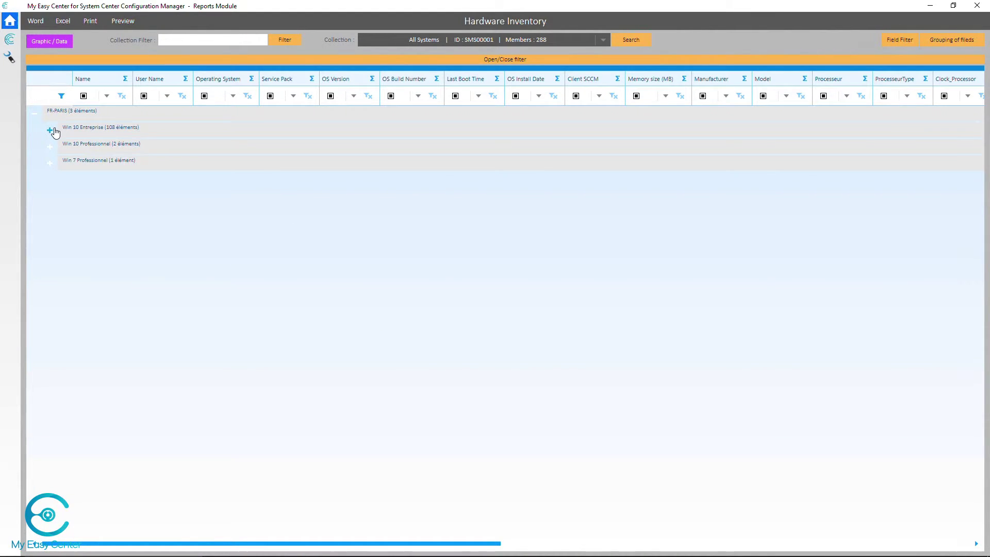
{"action": "left_click", "coordinate": [50, 131]}
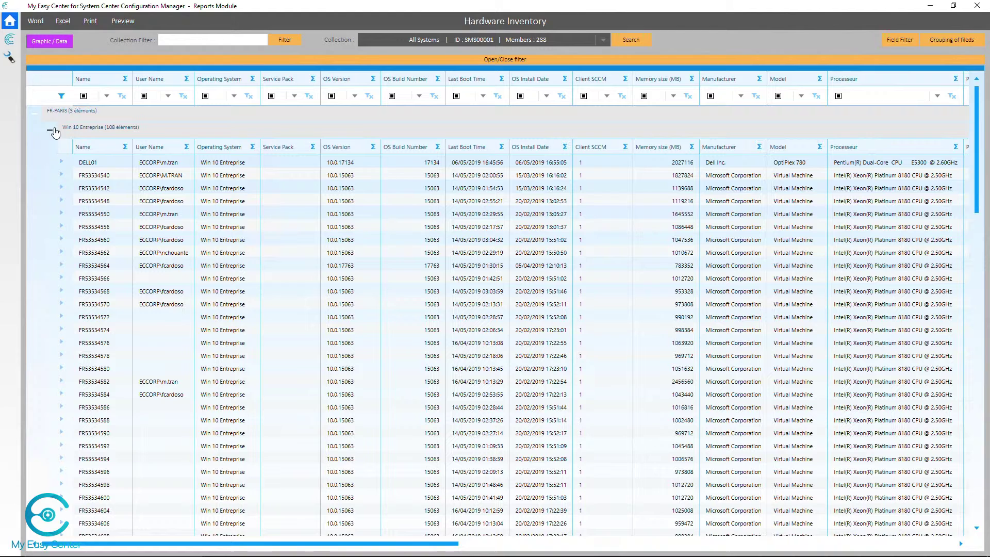
{"action": "left_click", "coordinate": [65, 163]}
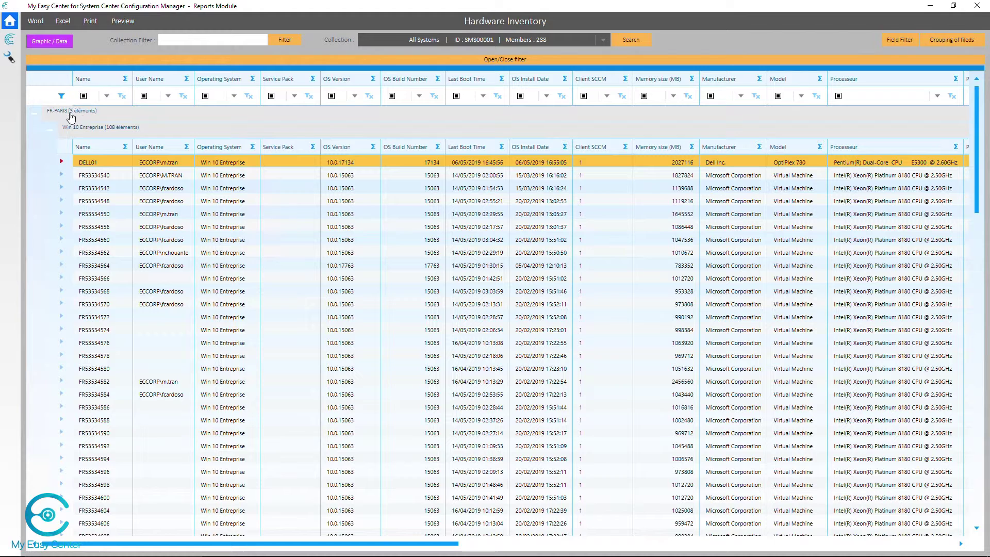
Step: Show the grouping area and remove the AD Site and Operating System groupings from the inventory table
{"action": "left_click", "coordinate": [85, 68]}
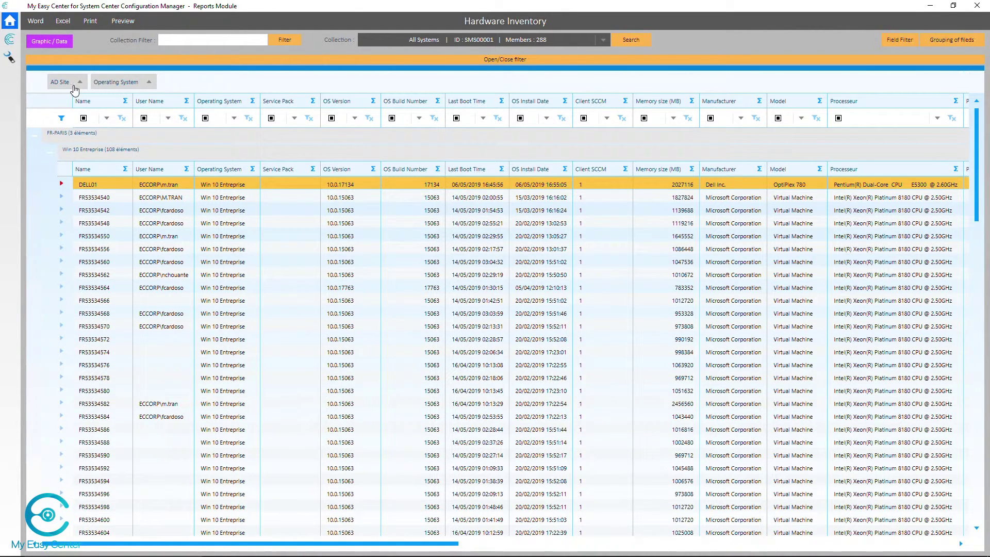
{"action": "mouse_move", "coordinate": [95, 72]}
{"action": "left_mouse_down"}
{"action": "mouse_move", "coordinate": [100, 61]}
{"action": "mouse_move", "coordinate": [86, 57]}
{"action": "left_mouse_up"}
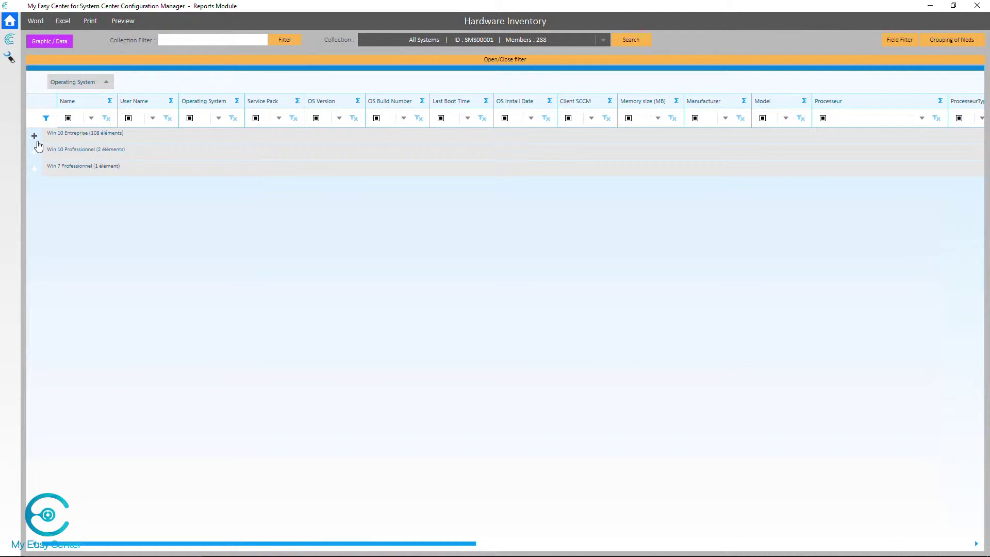
{"action": "left_click_drag", "start_coordinate": [77, 82], "coordinate": [85, 67]}
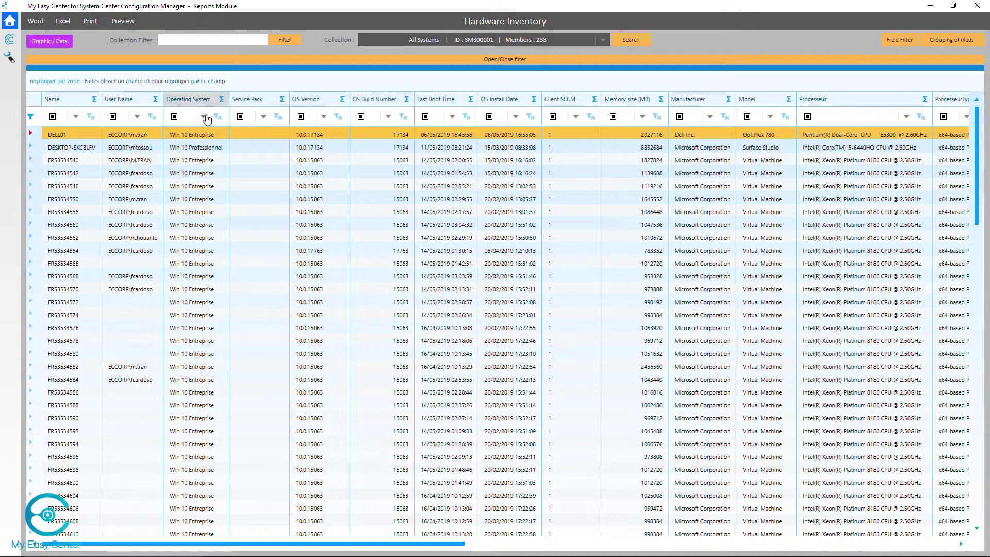
Step: Group the inventory table by Operating System and select PC-000002 in the Win 10 Professionnel group
{"action": "left_click_drag", "start_coordinate": [197, 102], "coordinate": [80, 85]}
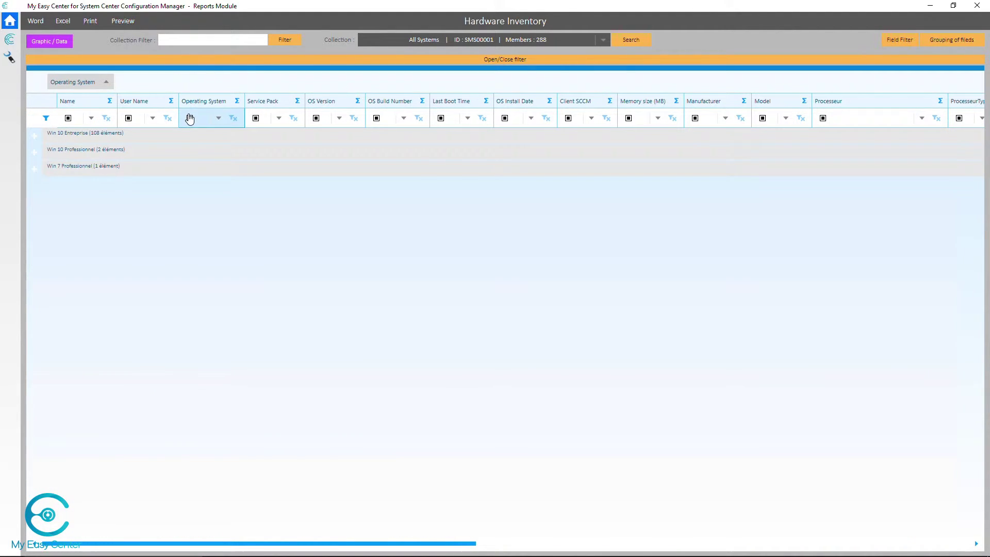
{"action": "left_click", "coordinate": [35, 152]}
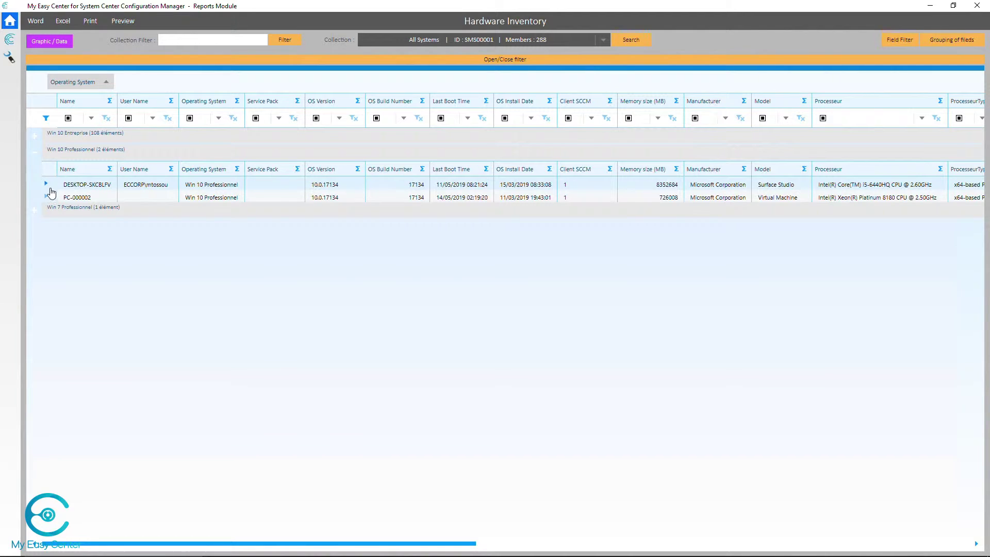
{"action": "left_click", "coordinate": [49, 199]}
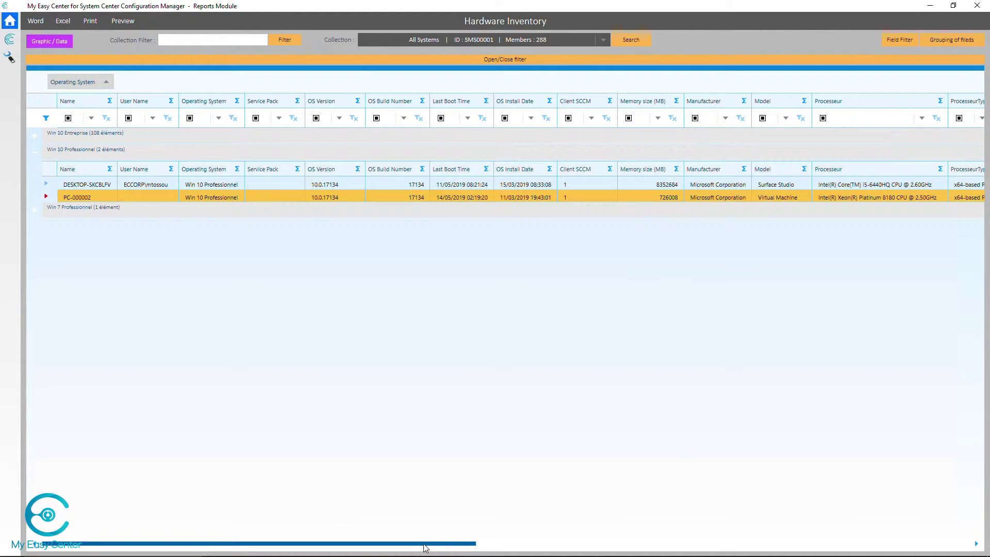
Step: Sort the grouped devices by Free space Disk (MB) in descending order
{"action": "left_click_drag", "start_coordinate": [426, 546], "coordinate": [766, 553]}
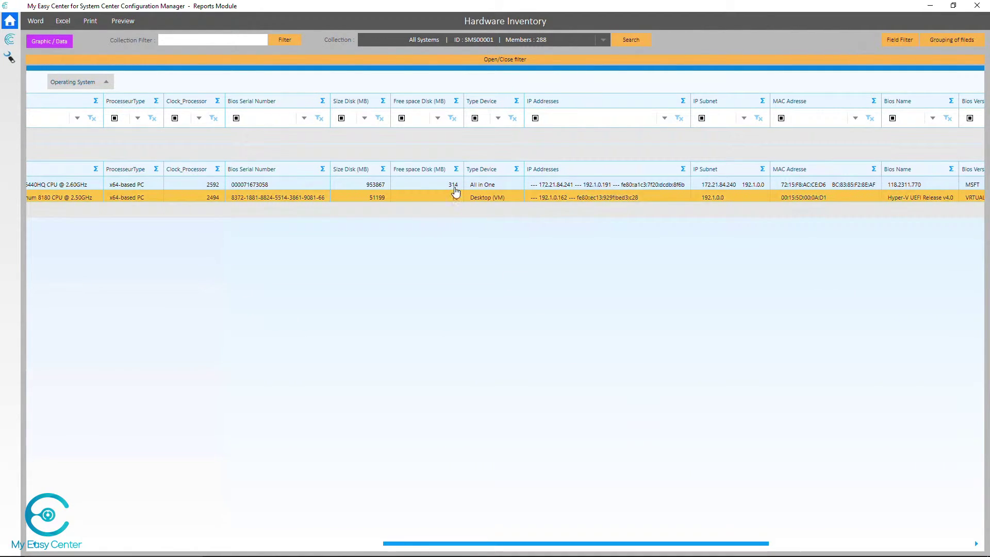
{"action": "left_click", "coordinate": [419, 172]}
{"action": "left_click", "coordinate": [456, 171]}
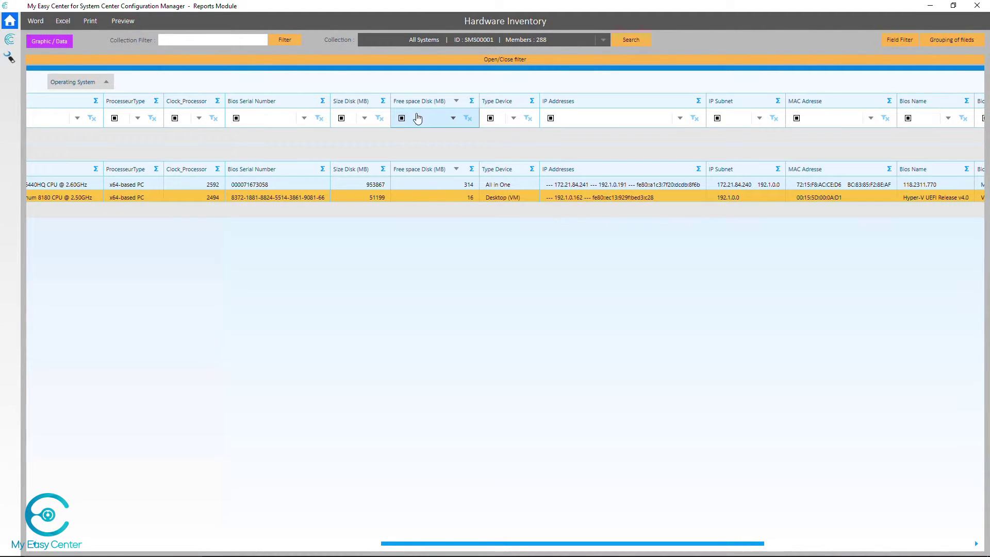
Step: Filter the Free space Disk (MB) column with the condition Est inférieur à and the value 5
{"action": "left_click", "coordinate": [454, 120]}
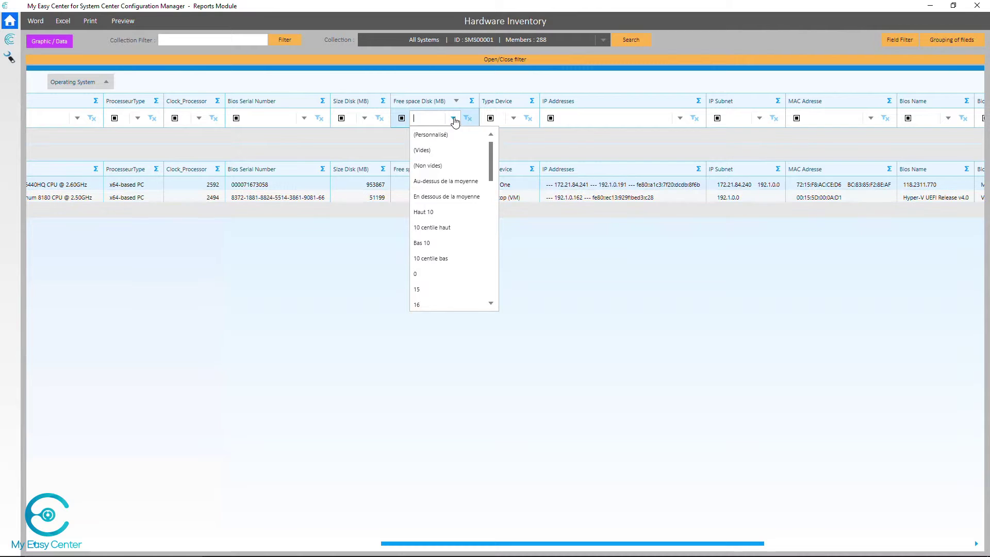
{"action": "scroll", "coordinate": [454, 230], "scroll_direction": "down", "scroll_amount": 5}
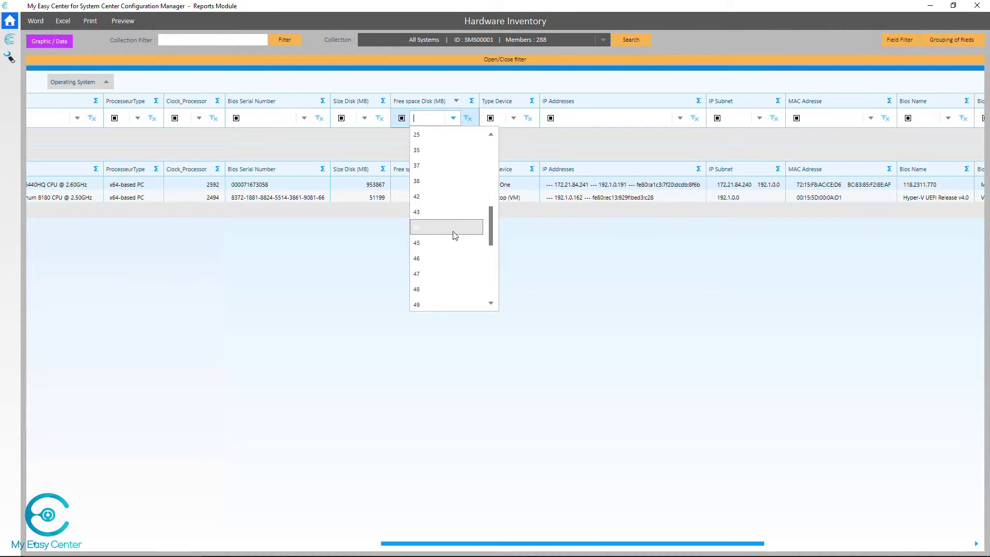
{"action": "scroll", "coordinate": [454, 225], "scroll_direction": "up", "scroll_amount": 5}
{"action": "left_click", "coordinate": [402, 120]}
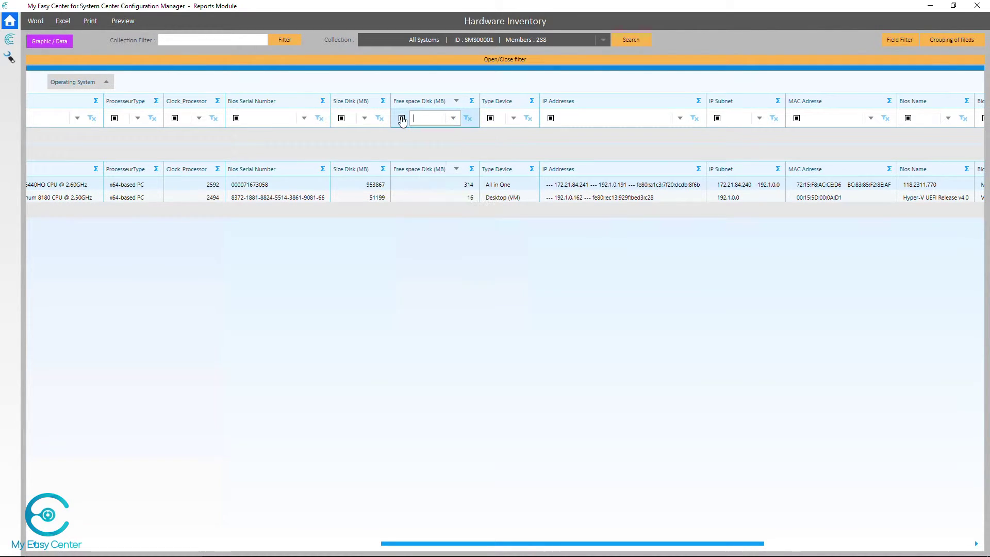
{"action": "left_click", "coordinate": [405, 120]}
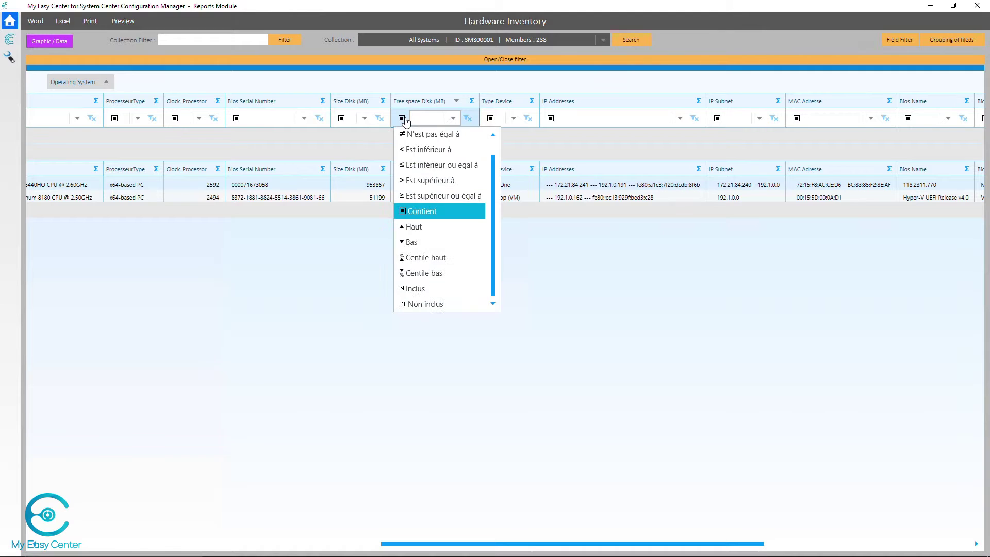
{"action": "left_click", "coordinate": [443, 144]}
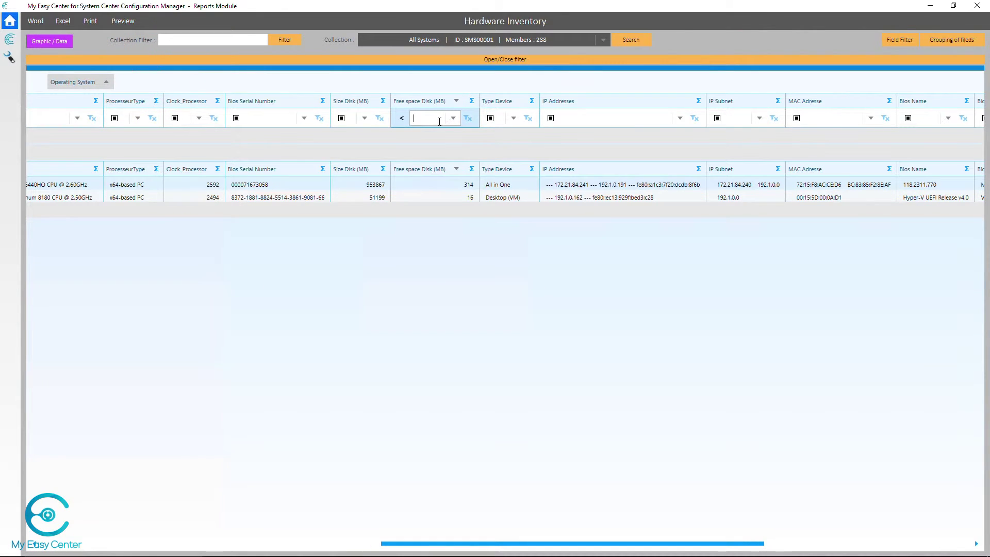
{"action": "type", "text": "5"}
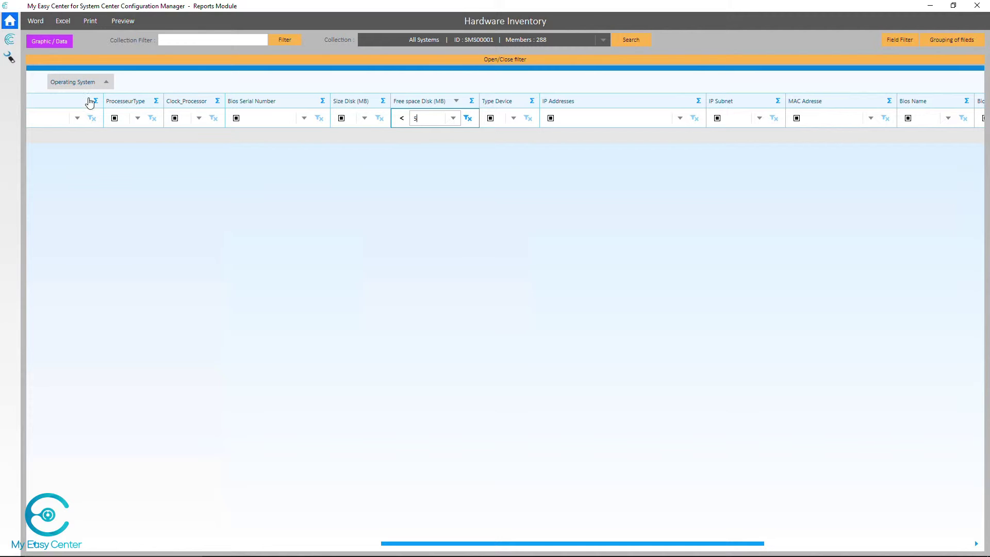
Step: Expand the Win 10 Entreprise group and check the disk size and free space of the filtered devices
{"action": "left_click", "coordinate": [337, 544]}
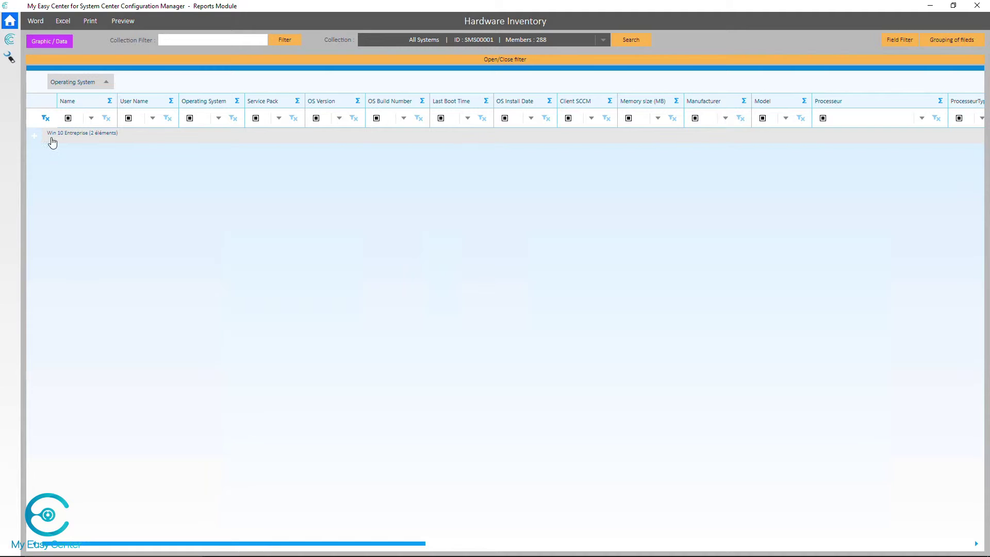
{"action": "left_click", "coordinate": [35, 137]}
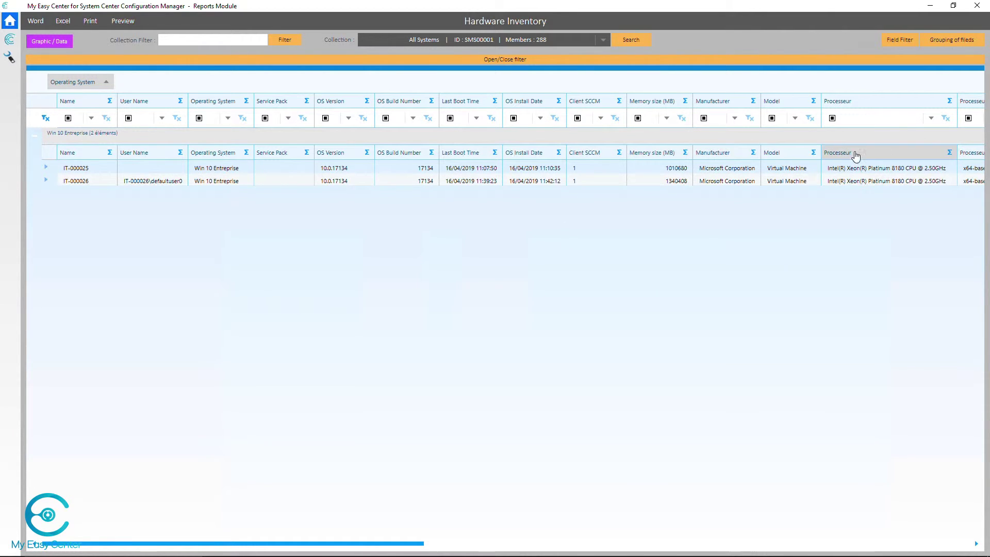
{"action": "left_click_drag", "start_coordinate": [420, 543], "coordinate": [692, 543]}
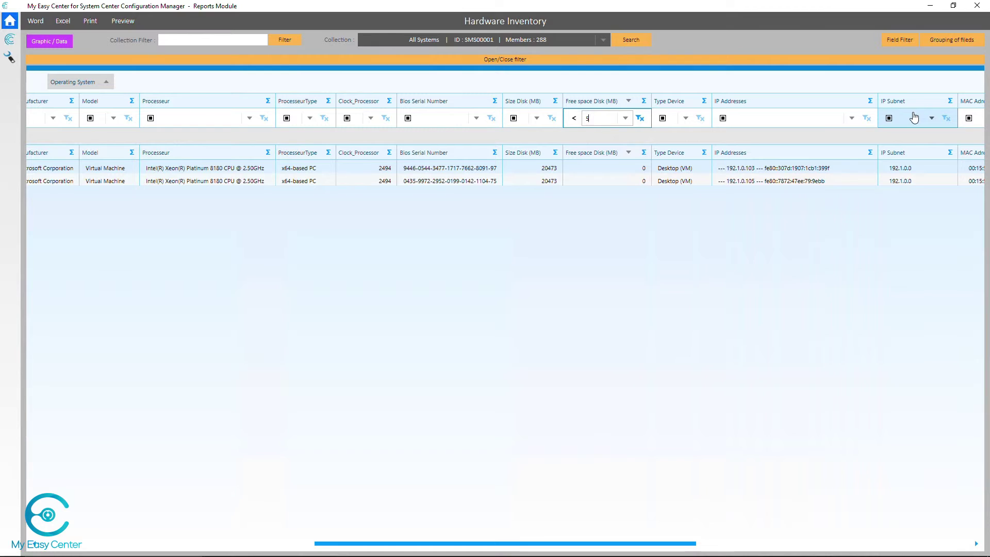
{"action": "left_click", "coordinate": [167, 543]}
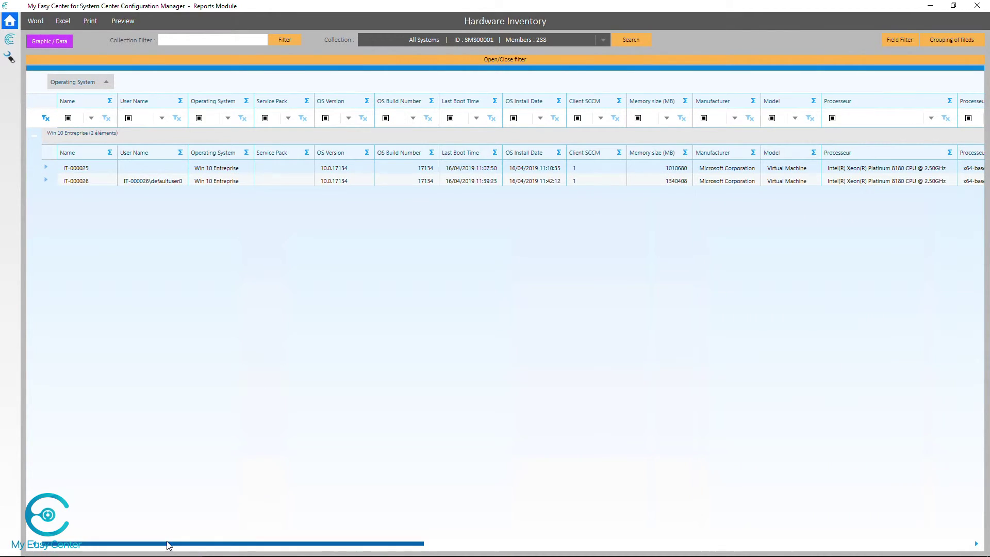